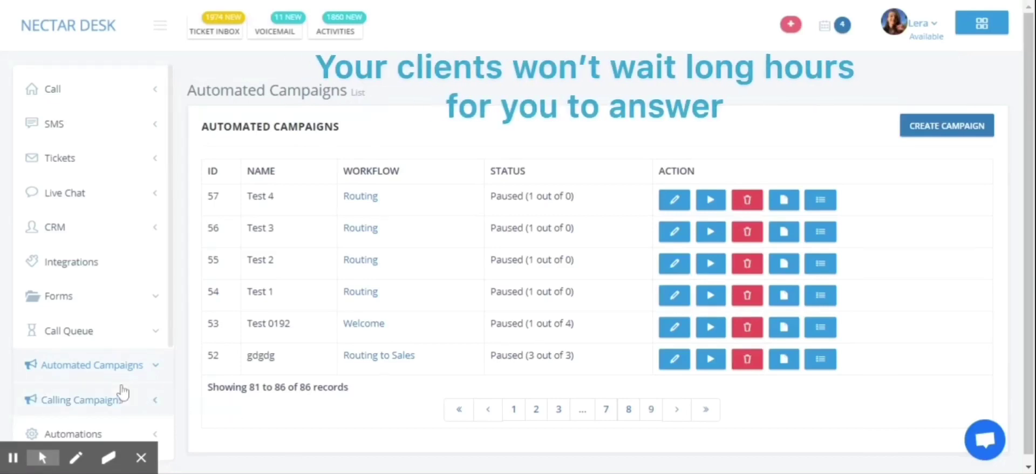
Expand Automated Campaigns in the sidebar and scroll down the campaign list
{"action": "left_click", "coordinate": [107, 375]}
{"action": "scroll", "coordinate": [108, 374], "scroll_direction": "down", "scroll_amount": 4}
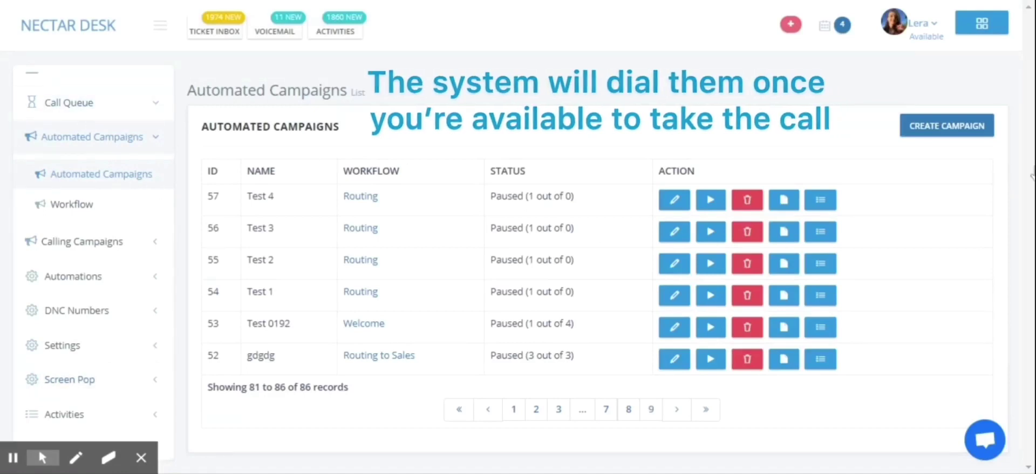
Create a campaign named 'Test' that dials the test list and blocks contacts from staging
{"action": "left_click", "coordinate": [938, 138]}
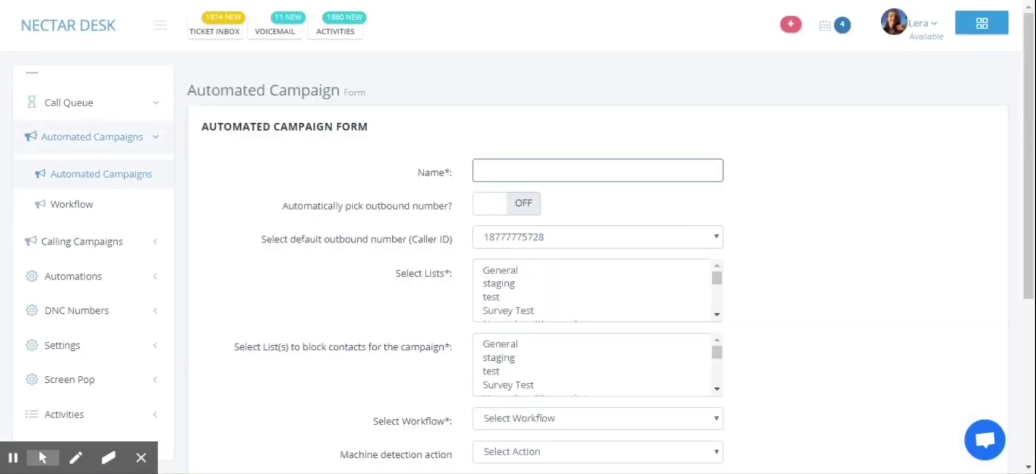
{"action": "left_click", "coordinate": [674, 167]}
{"action": "type", "text": "Test"}
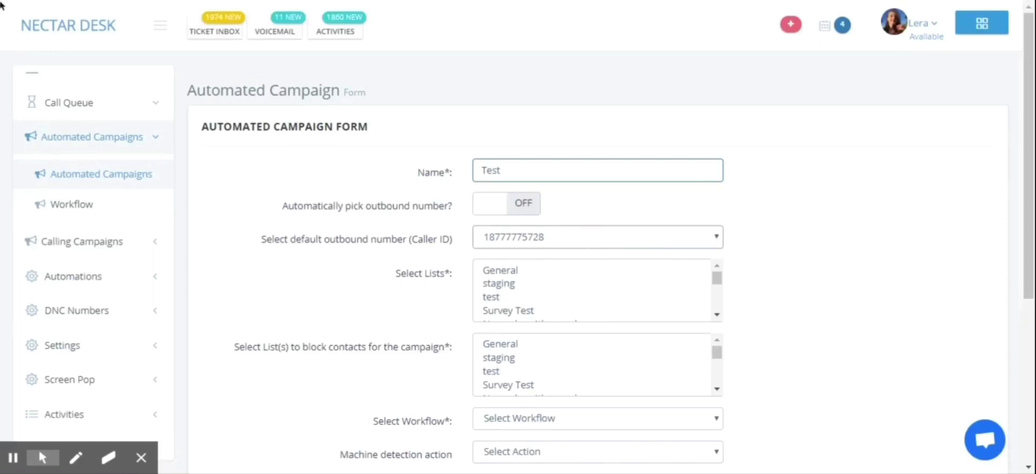
{"action": "left_click", "coordinate": [503, 300]}
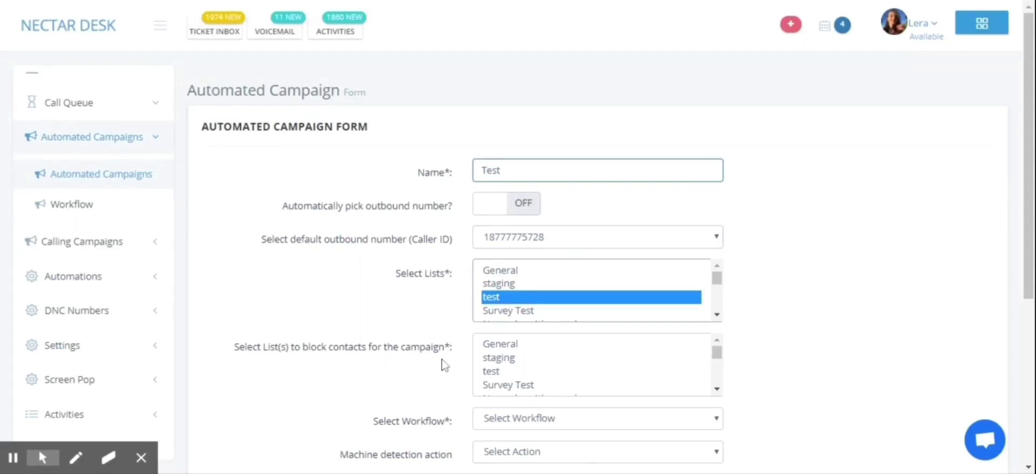
{"action": "left_click", "coordinate": [490, 358]}
{"action": "left_click_drag", "start_coordinate": [1028, 265], "coordinate": [1028, 317]}
Set the workflow to test and the machine detection action to Hangup
{"action": "left_click", "coordinate": [506, 338]}
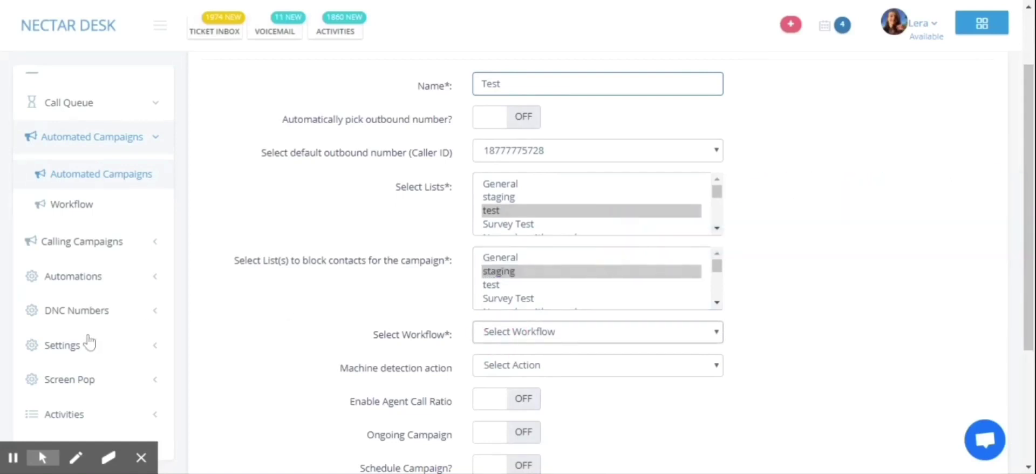
{"action": "left_click", "coordinate": [72, 205]}
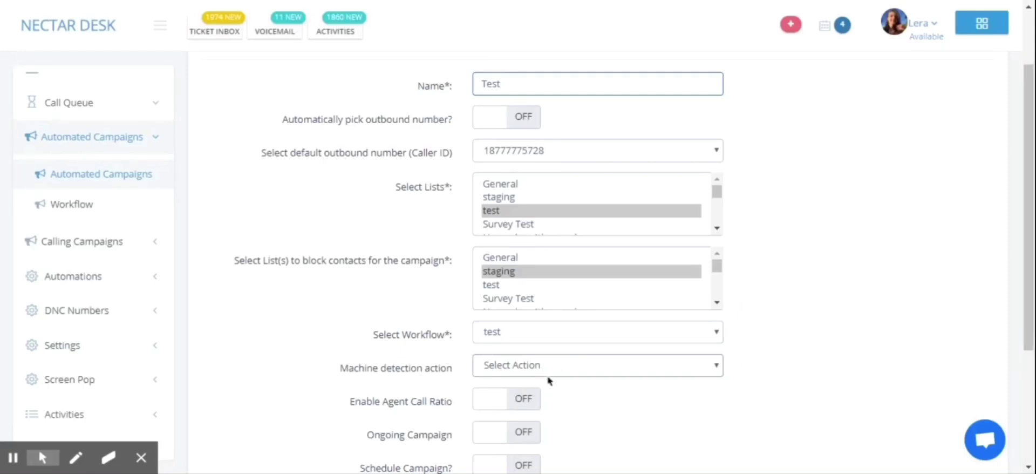
{"action": "left_click", "coordinate": [549, 375]}
{"action": "left_click_drag", "start_coordinate": [1029, 259], "coordinate": [1028, 334]}
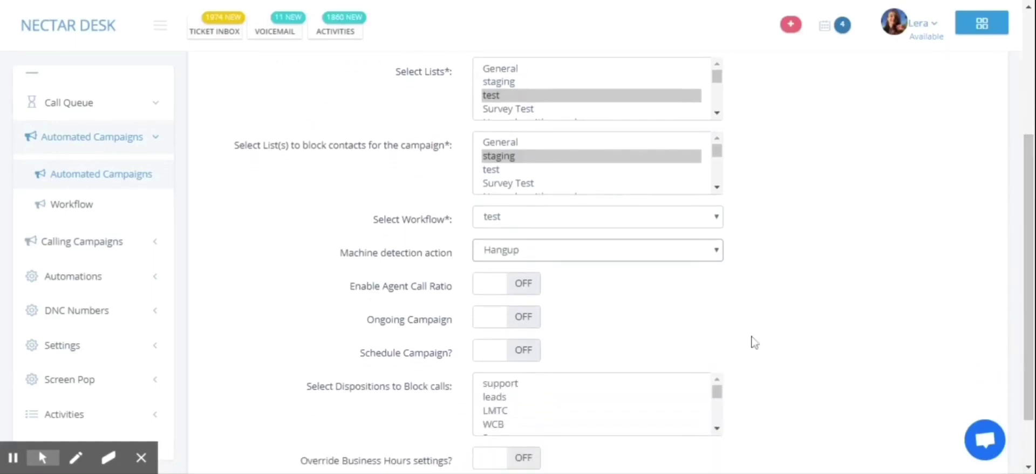
Enable agent call ratio with ring group Support, 3 concurrent calls, and Hangup for other calls
{"action": "left_click", "coordinate": [487, 293]}
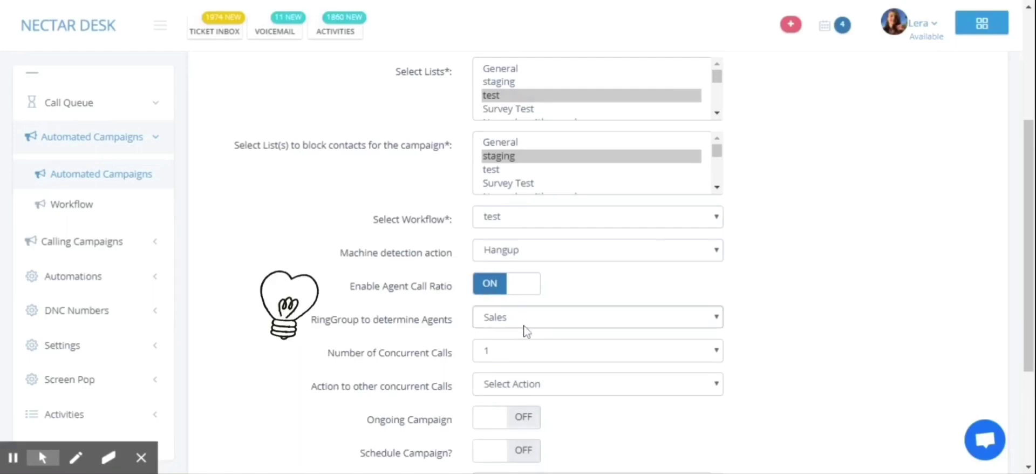
{"action": "left_click", "coordinate": [526, 303]}
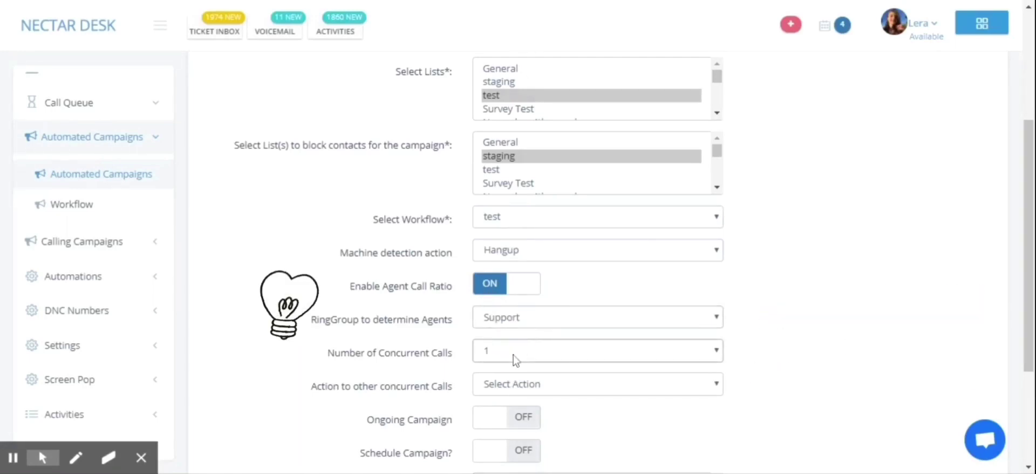
{"action": "left_click", "coordinate": [505, 397]}
{"action": "left_click", "coordinate": [514, 393]}
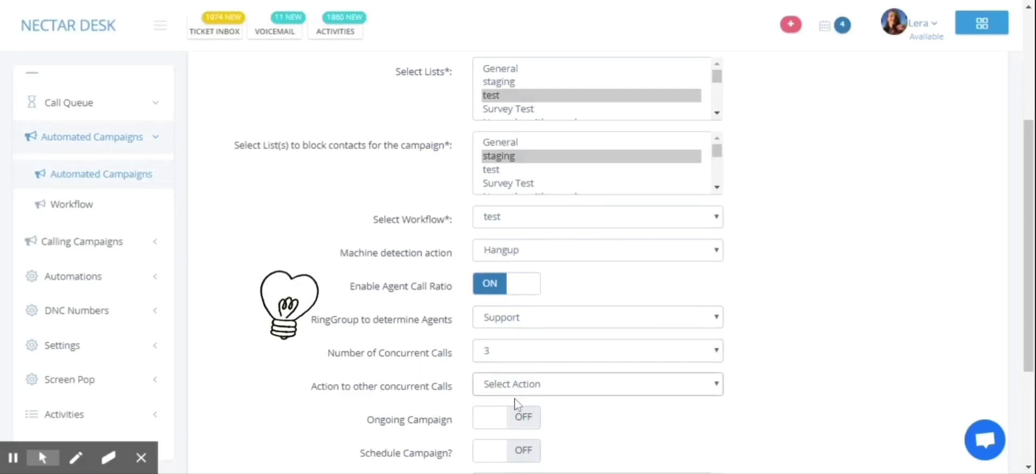
{"action": "left_click", "coordinate": [511, 418]}
{"action": "scroll", "coordinate": [1027, 292], "scroll_direction": "down", "scroll_amount": 1}
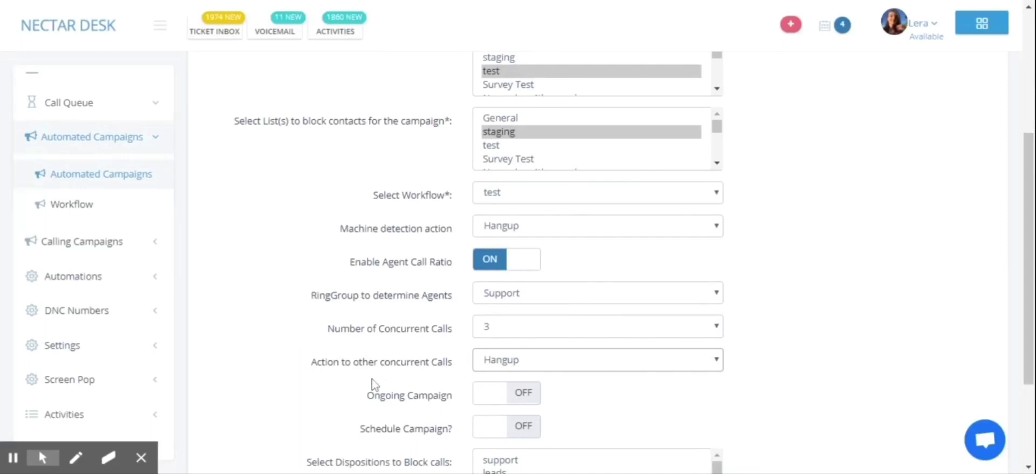
Switch Ongoing Campaign on, keeping Call Attempts at 1
{"action": "left_click", "coordinate": [491, 397]}
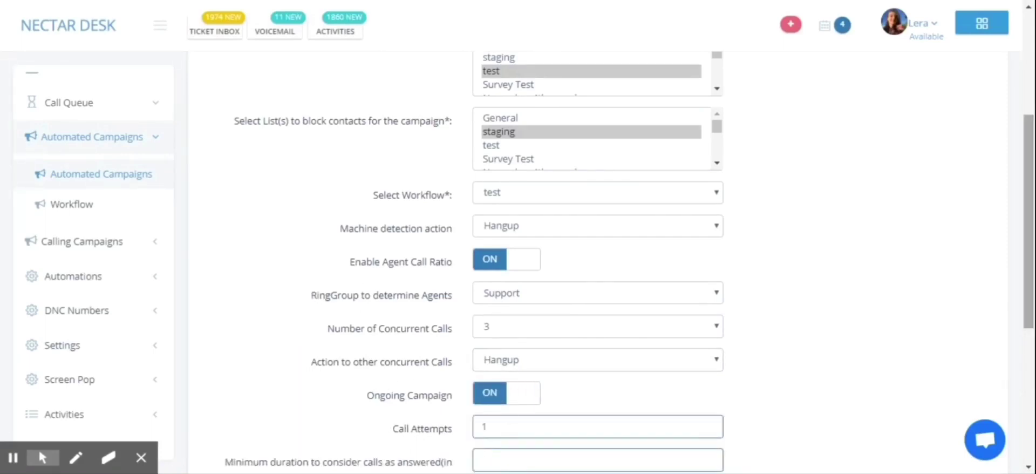
{"action": "scroll", "coordinate": [1022, 297], "scroll_direction": "down", "scroll_amount": 2}
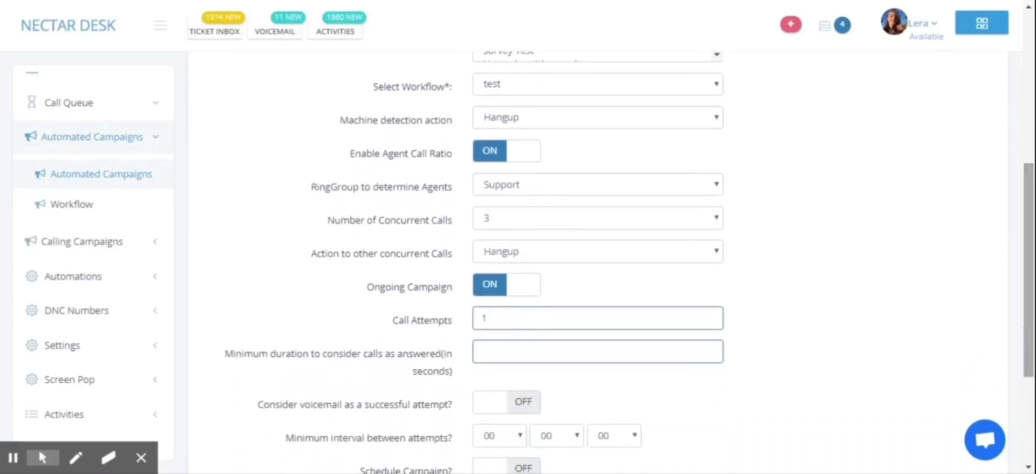
{"action": "scroll", "coordinate": [1025, 346], "scroll_direction": "down", "scroll_amount": 2}
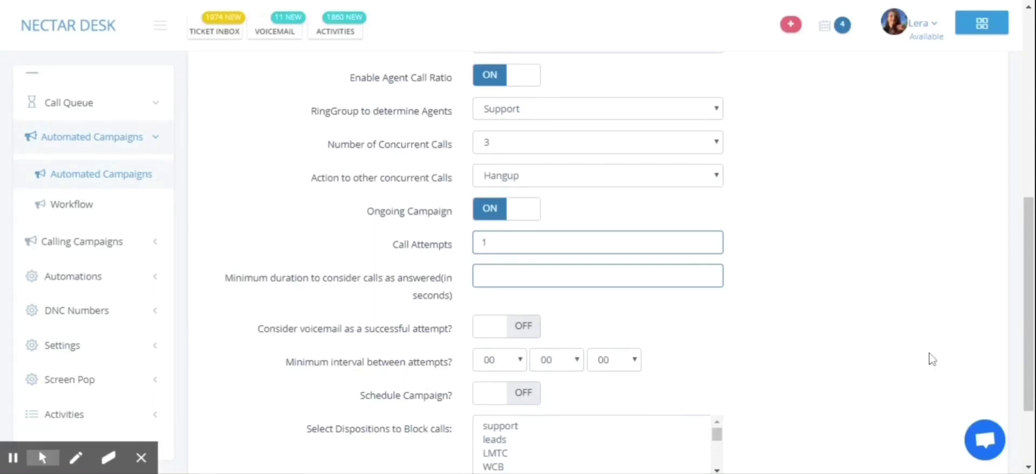
{"action": "scroll", "coordinate": [1028, 302], "scroll_direction": "down", "scroll_amount": 3}
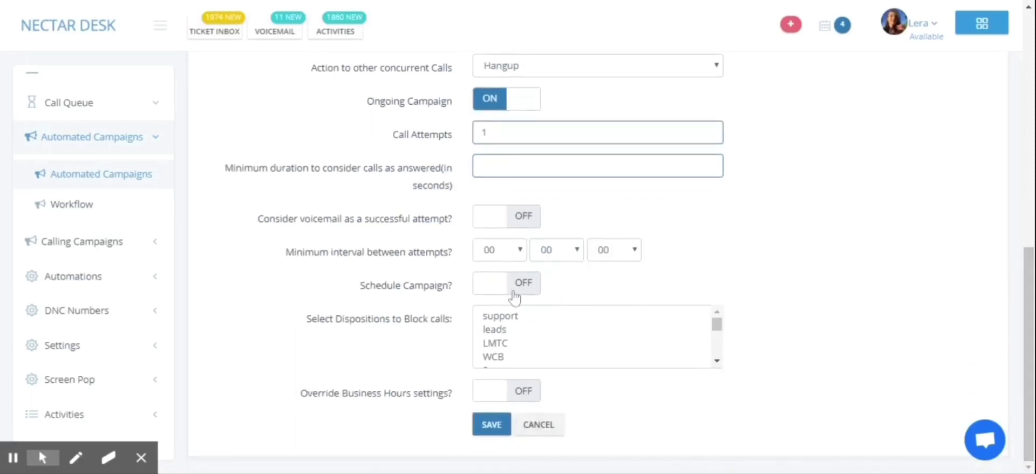
Turn on scheduling with the start set to 23-05-2020 at 06:21
{"action": "left_click", "coordinate": [482, 291]}
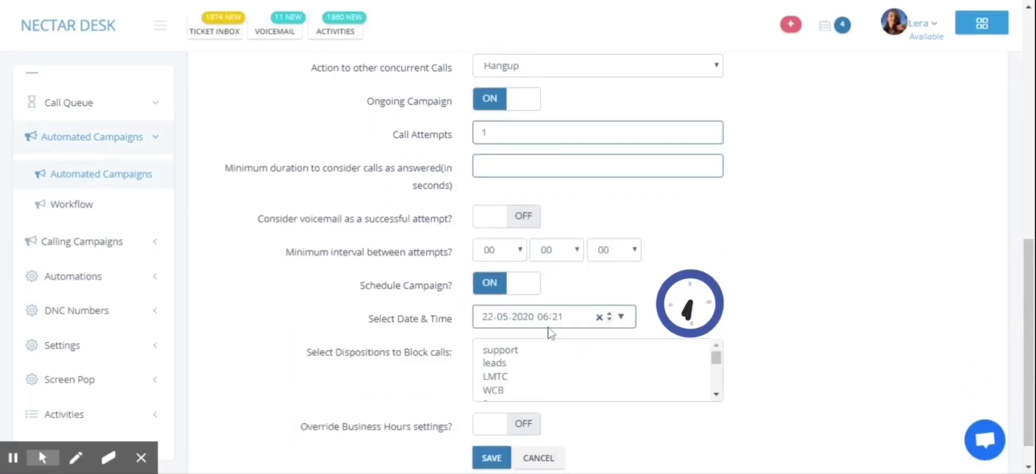
{"action": "left_click", "coordinate": [610, 319]}
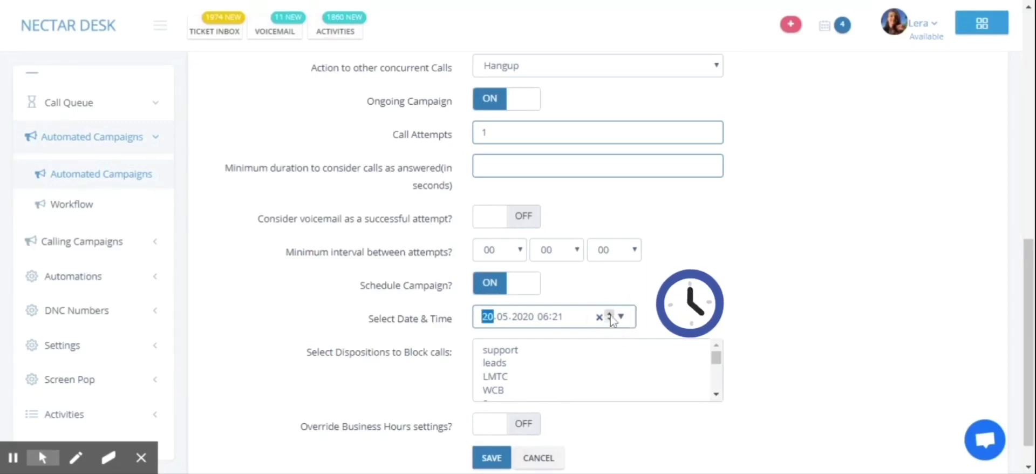
{"action": "left_click", "coordinate": [610, 315]}
{"action": "left_click", "coordinate": [610, 315]}
{"action": "left_click", "coordinate": [780, 299]}
{"action": "scroll", "coordinate": [539, 194], "scroll_direction": "down", "scroll_amount": 1}
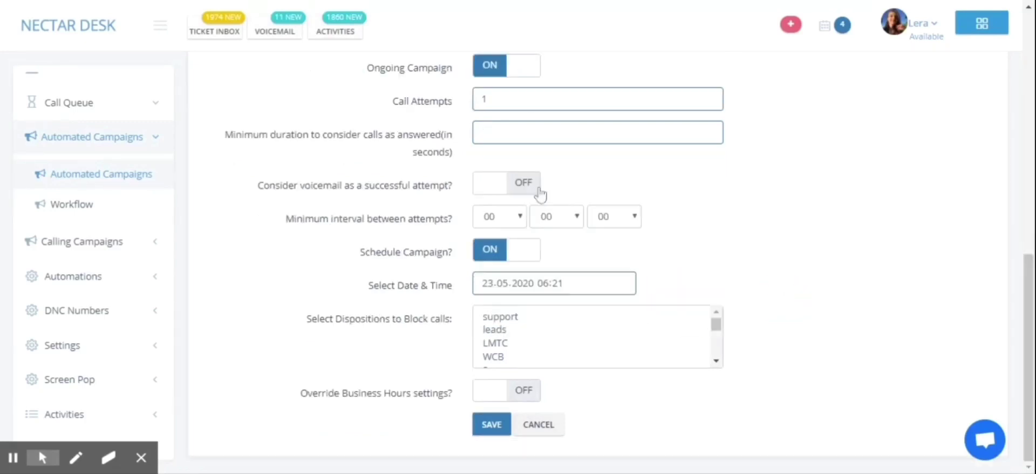
Turn on Override Business Hours with the Pacific/Wake timezone
{"action": "left_click", "coordinate": [487, 394]}
{"action": "scroll", "coordinate": [487, 393], "scroll_direction": "down", "scroll_amount": 4}
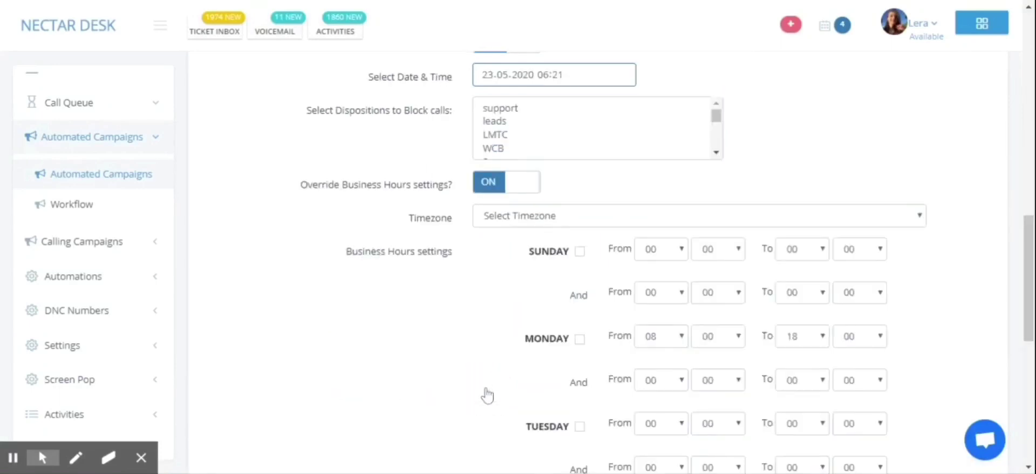
{"action": "left_click", "coordinate": [606, 216]}
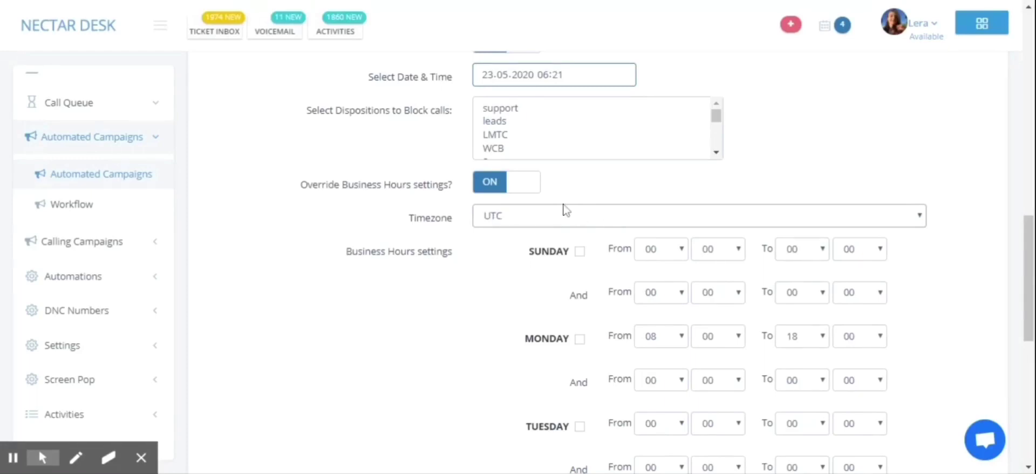
{"action": "key", "text": "Up"}
{"action": "key", "text": "Up"}
Include Tuesday, Thursday and Friday in the business hours
{"action": "left_click", "coordinate": [579, 426]}
{"action": "left_click_drag", "start_coordinate": [1028, 294], "coordinate": [1028, 381]}
{"action": "left_click", "coordinate": [579, 276]}
{"action": "left_click", "coordinate": [580, 364]}
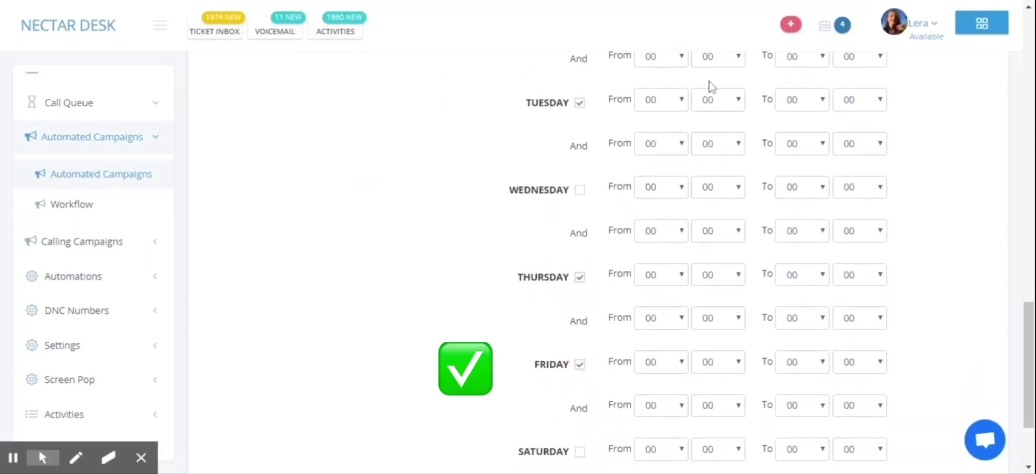
Set Tuesday's hours to 08–18 and save the campaign
{"action": "left_click", "coordinate": [682, 99]}
{"action": "left_click", "coordinate": [659, 242]}
{"action": "left_click", "coordinate": [822, 101]}
{"action": "left_click", "coordinate": [803, 387]}
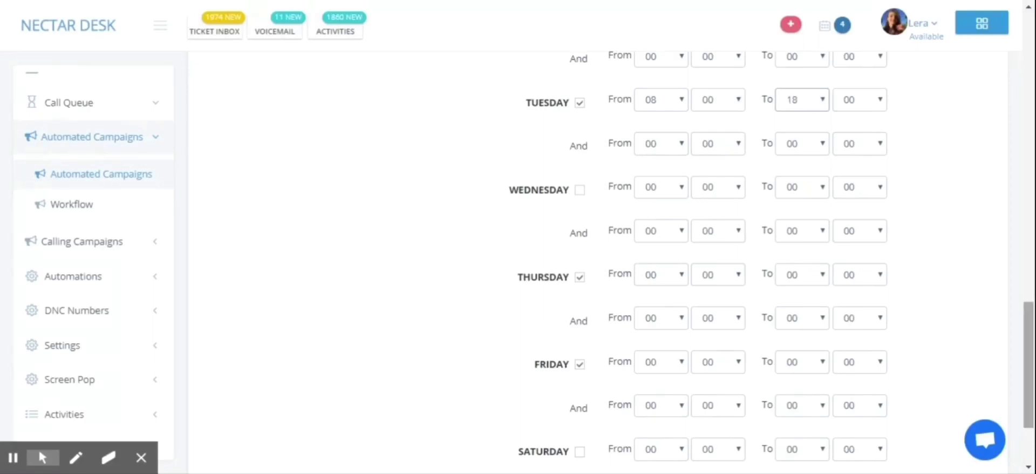
{"action": "left_click_drag", "start_coordinate": [1022, 317], "coordinate": [1022, 350]}
{"action": "left_click", "coordinate": [500, 427]}
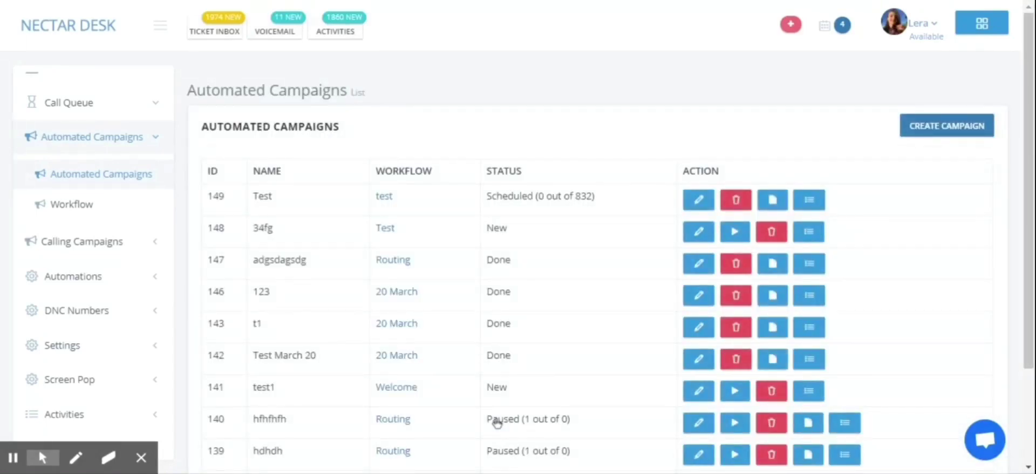
Scroll the Automated Campaigns table to confirm campaign 149 Test is Scheduled
{"action": "left_click_drag", "start_coordinate": [1031, 216], "coordinate": [1033, 367]}
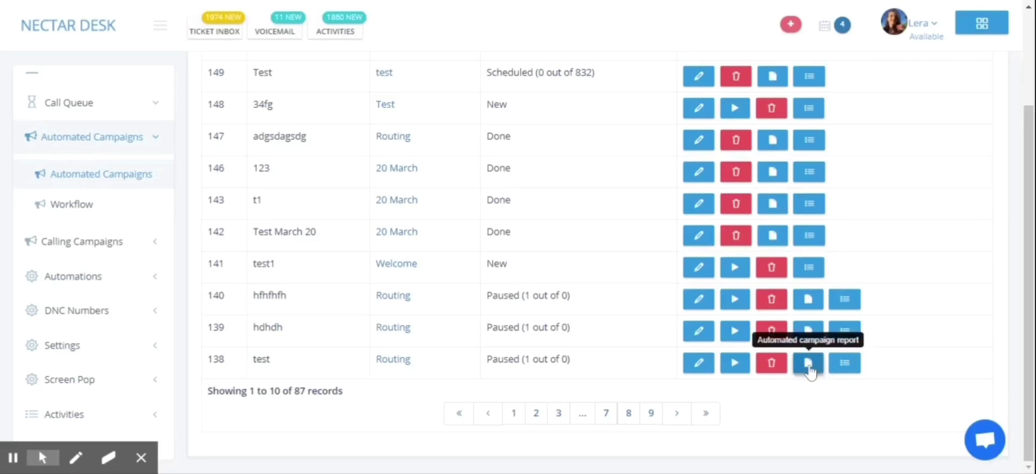
{"action": "left_click", "coordinate": [845, 371]}
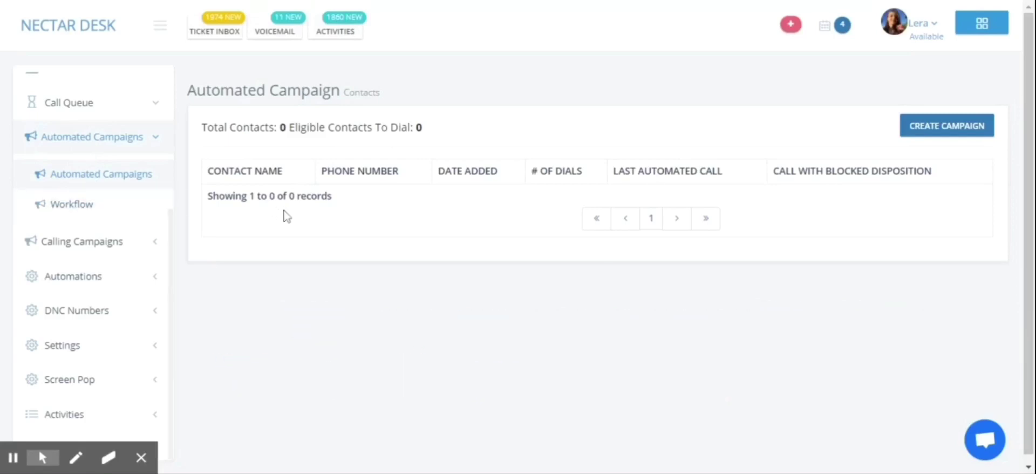
{"action": "left_click", "coordinate": [121, 177]}
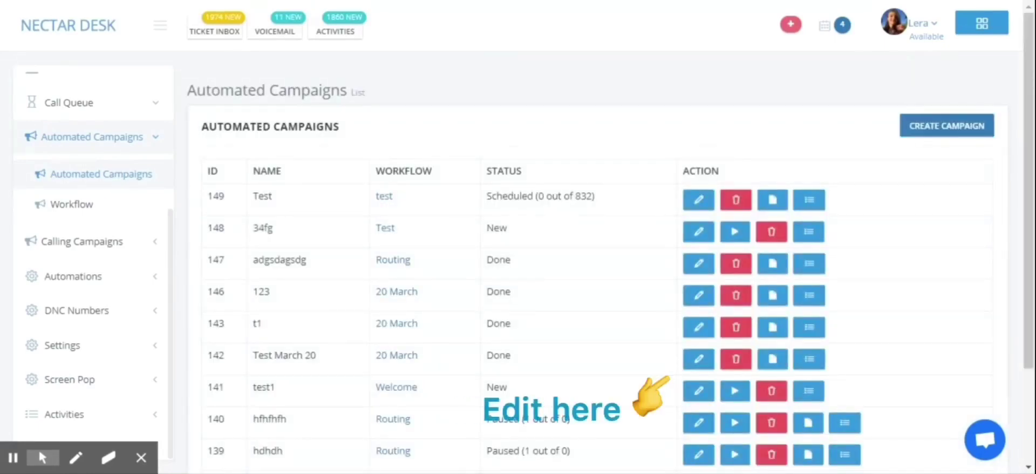
{"action": "scroll", "coordinate": [1019, 285], "scroll_direction": "down", "scroll_amount": 3}
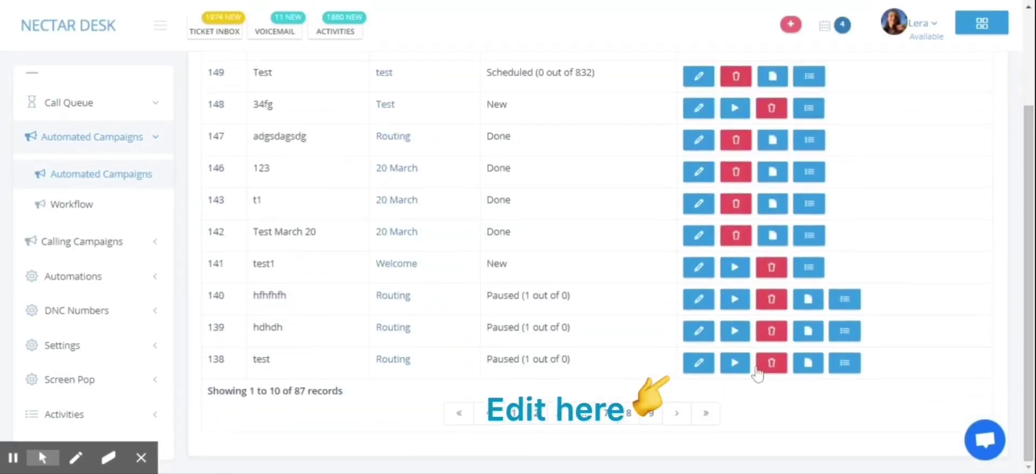